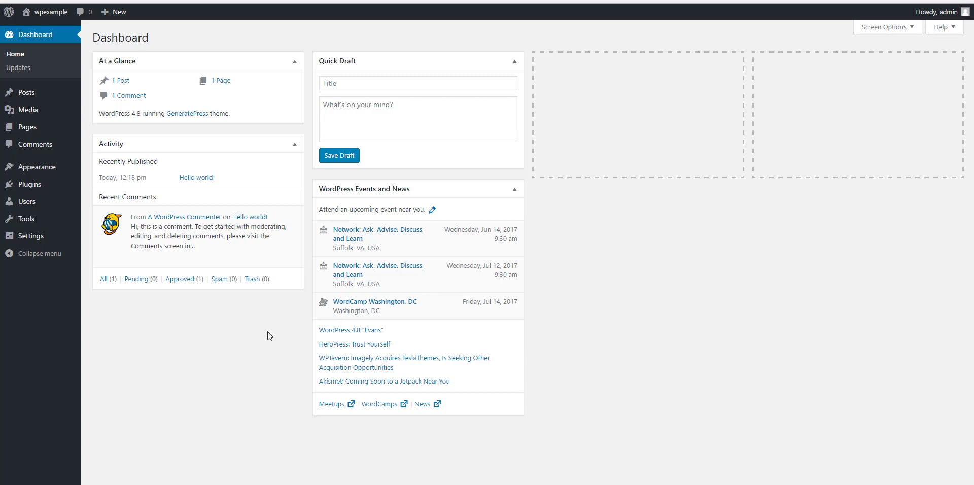
Show All Users, listing the single Administrator account.
mouse_move(28, 202)
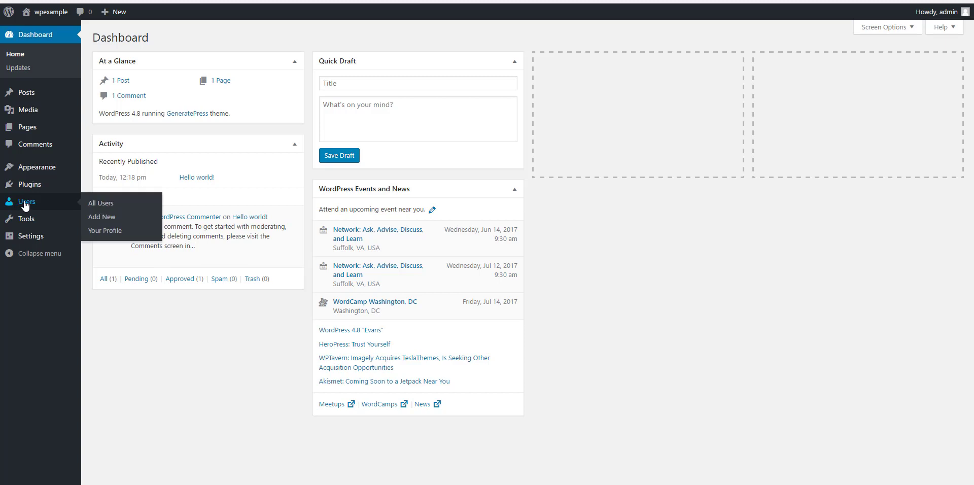
left_click(95, 204)
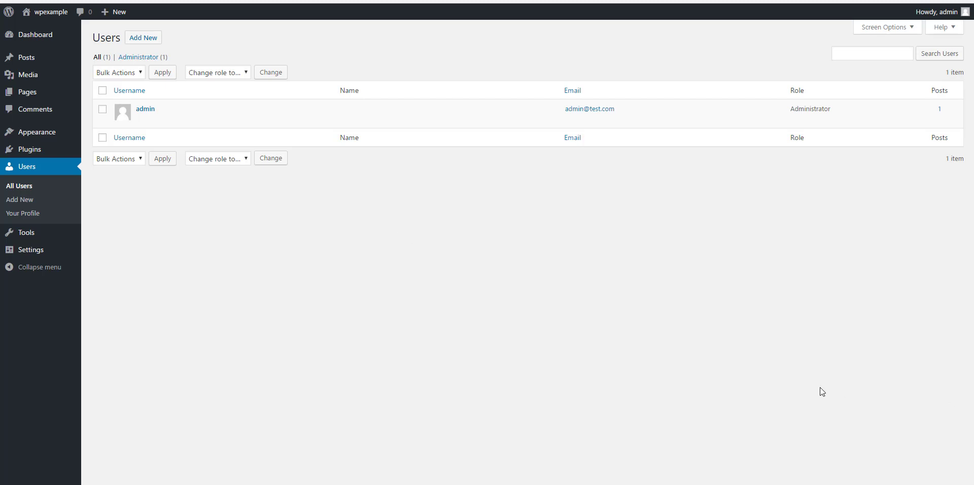
mouse_move(34, 152)
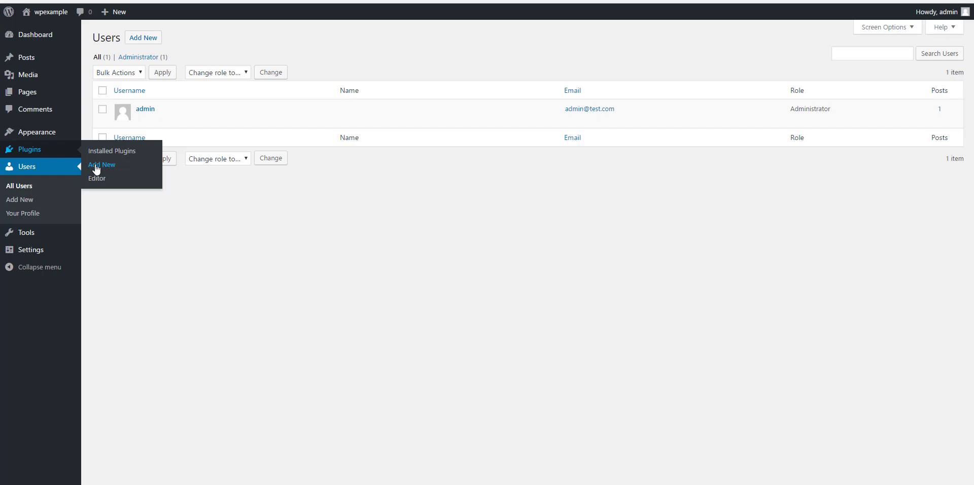
Search Add New plugins for 'All in One Migration', then install and activate All-in-One WP Migration.
left_click(96, 165)
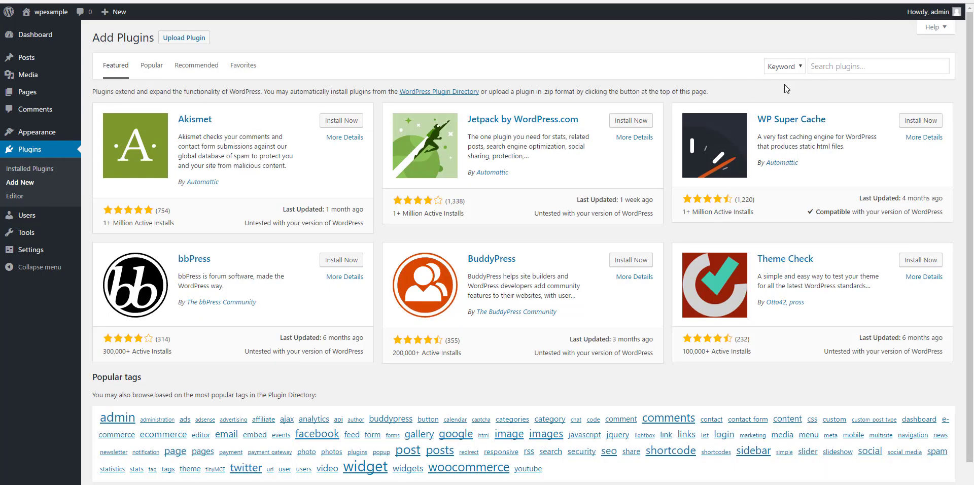
left_click(825, 66)
type("All in O")
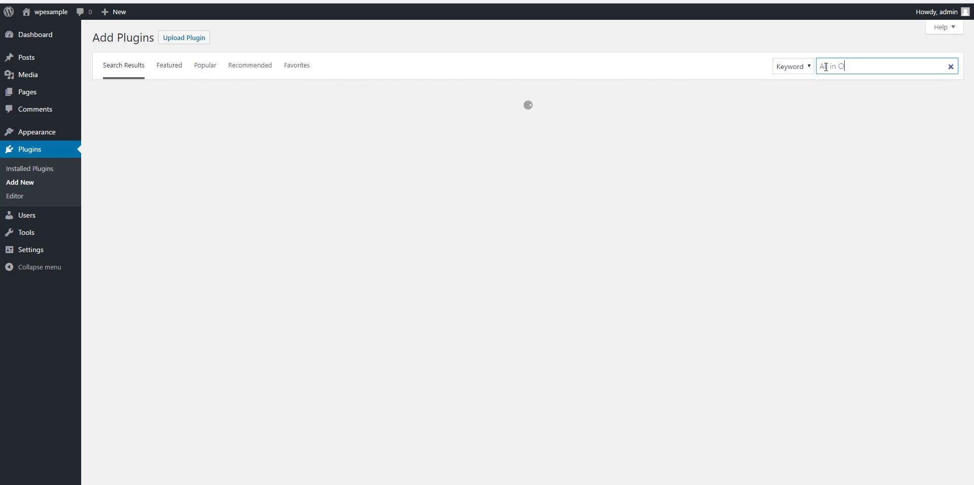
type("ne Migration")
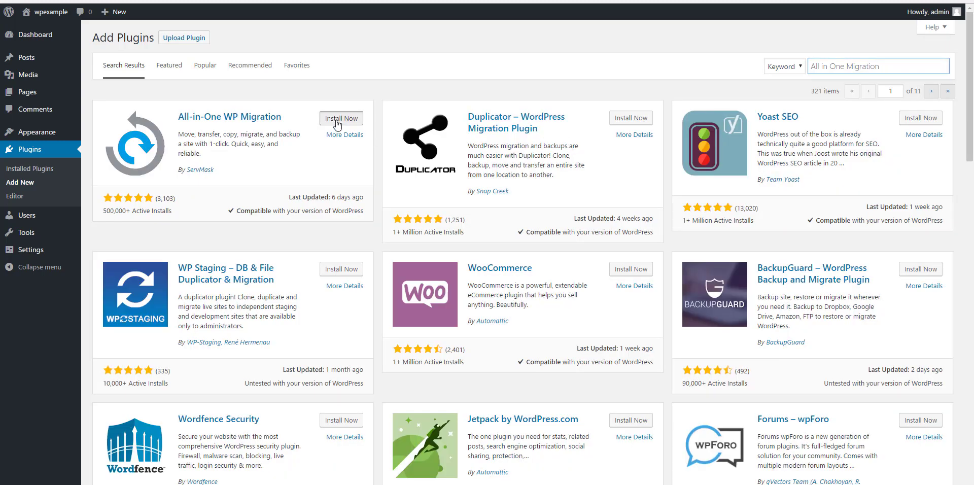
left_click(337, 121)
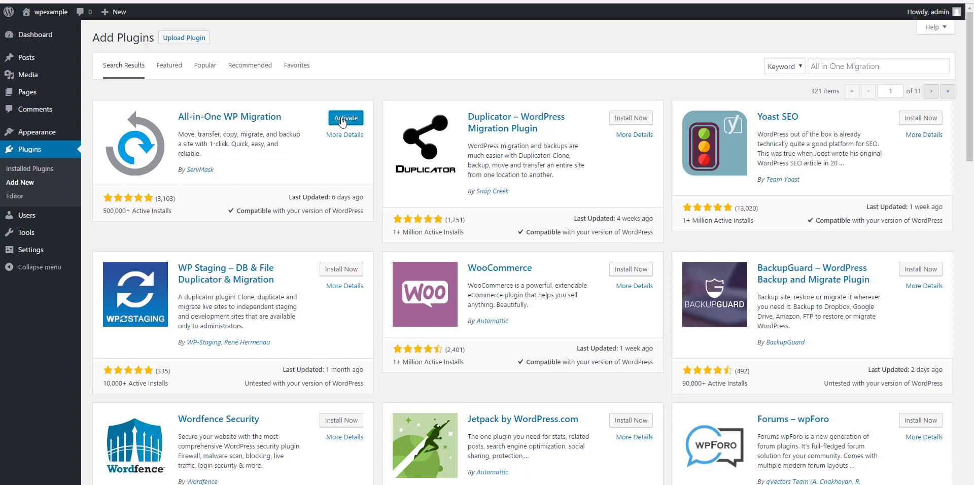
left_click(343, 122)
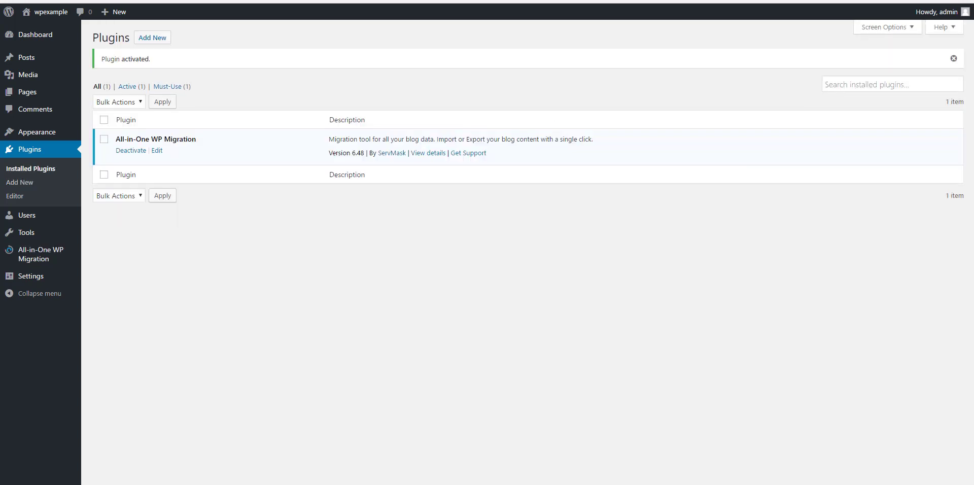
left_click_drag(573, 210, 387, 189)
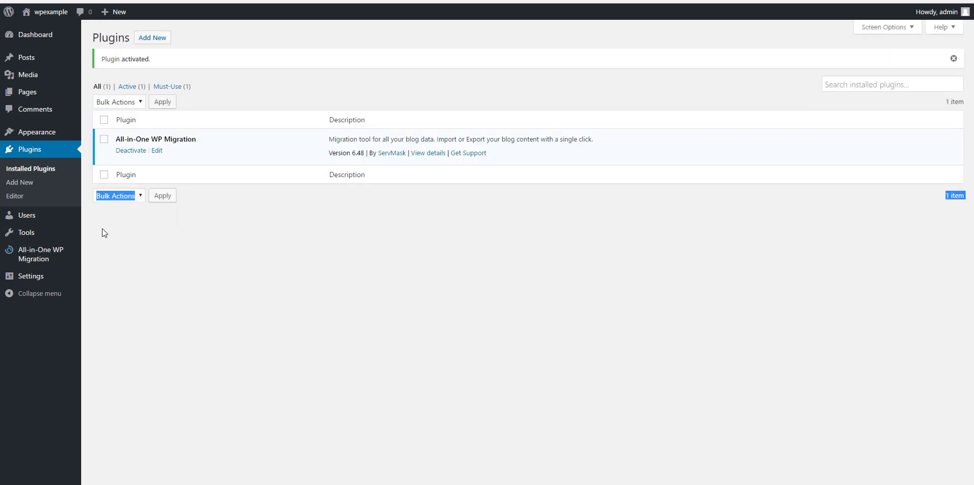
left_click(112, 239)
mouse_move(45, 254)
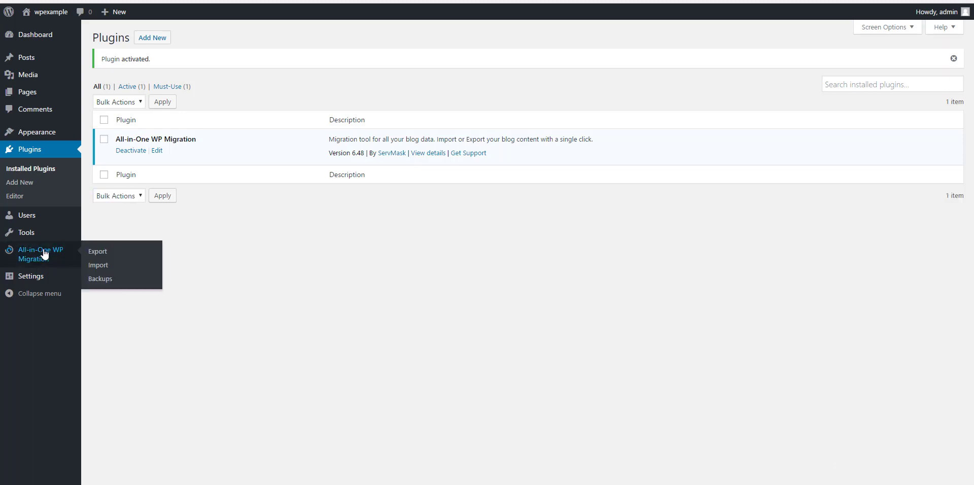
Open the All-in-One WP Migration Export page with the Find/Replace fields expanded and Find selected.
left_click(98, 252)
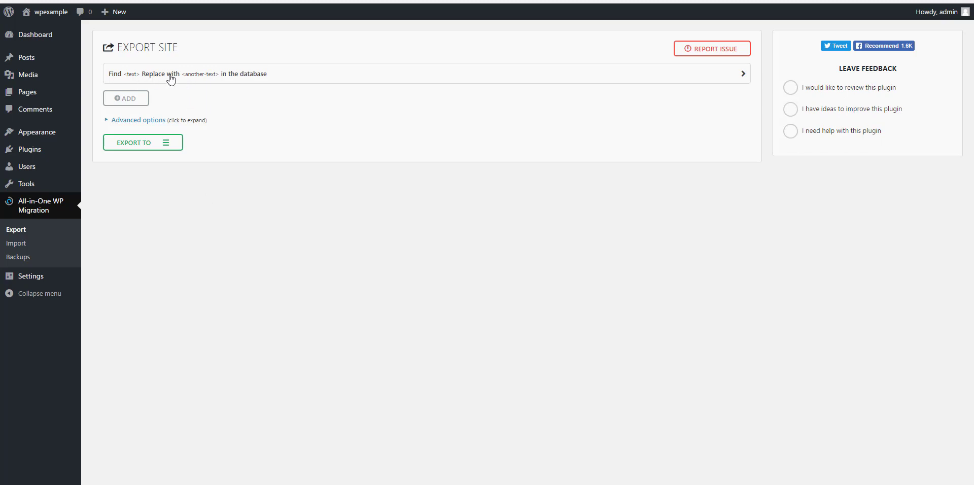
left_click(237, 77)
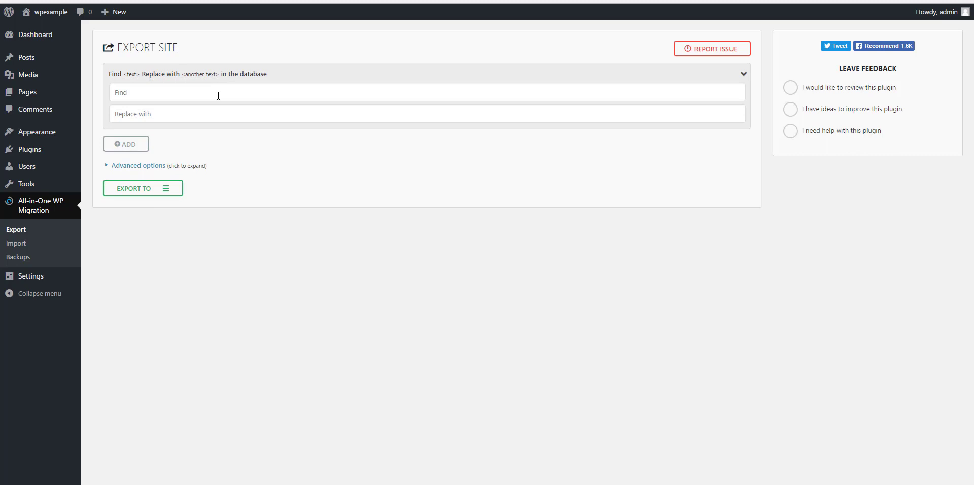
left_click(218, 96)
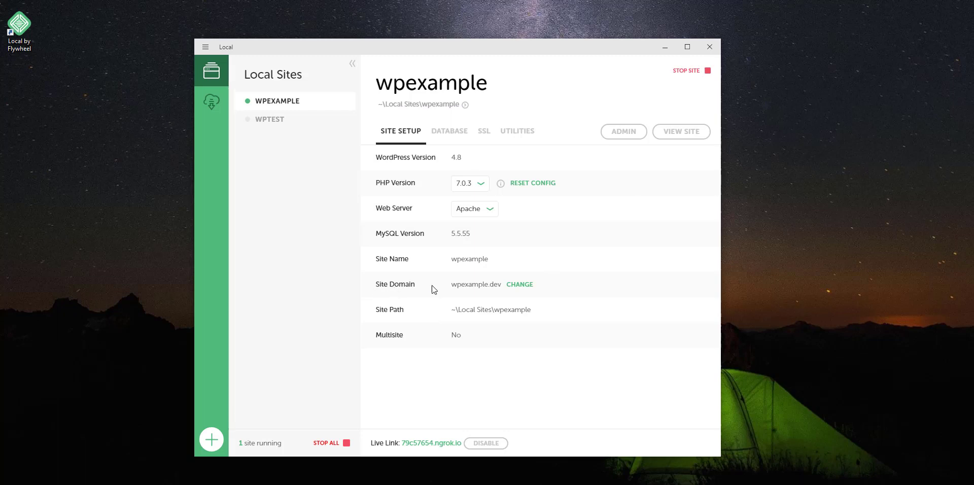
Copy the Site Domain value wpexample.dev from Local's Site Setup.
left_click_drag(452, 285, 501, 284)
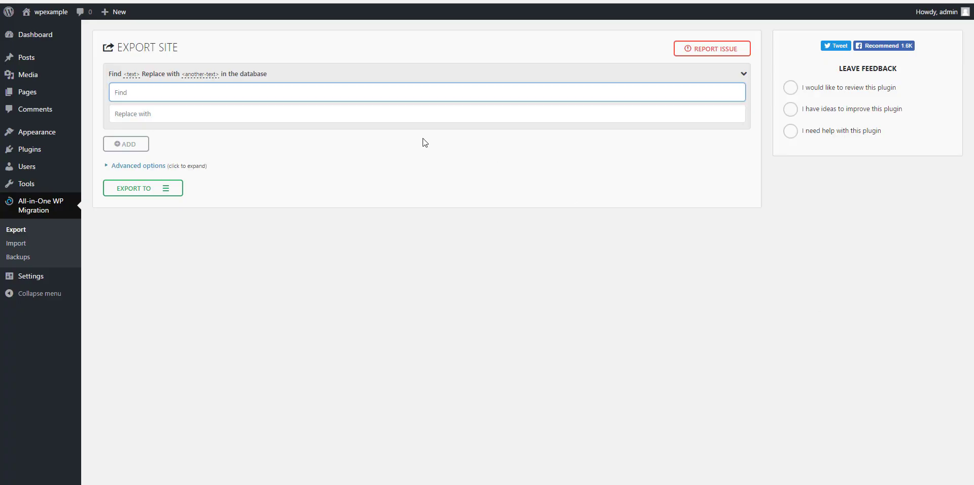
type("wpexample.dev")
left_click(245, 112)
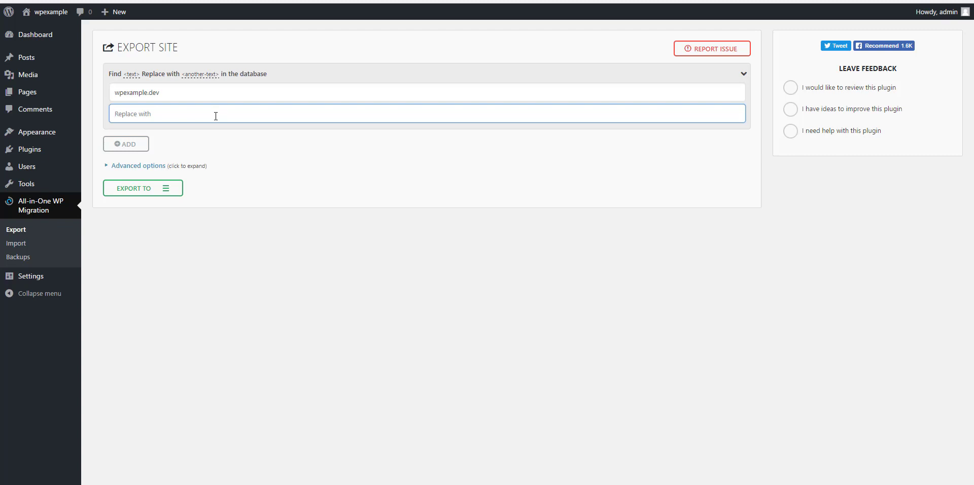
type("www.yourdomain.com")
left_click(241, 223)
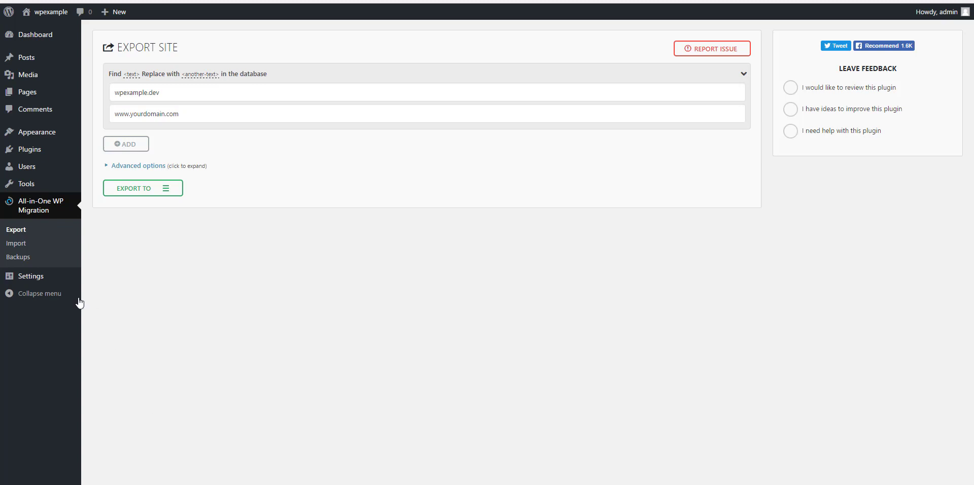
In advanced options, exclude spam comments and post revisions from the export.
left_click(106, 168)
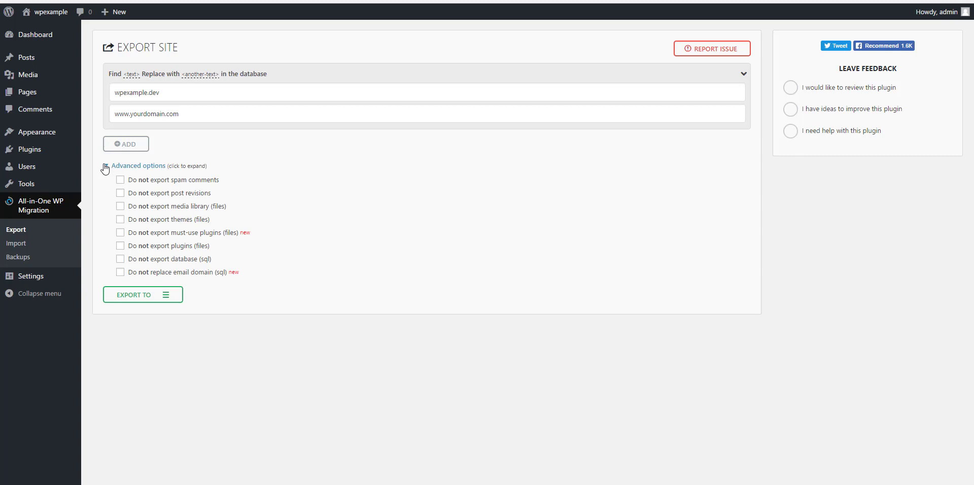
left_click(120, 182)
left_click(120, 194)
left_click(163, 300)
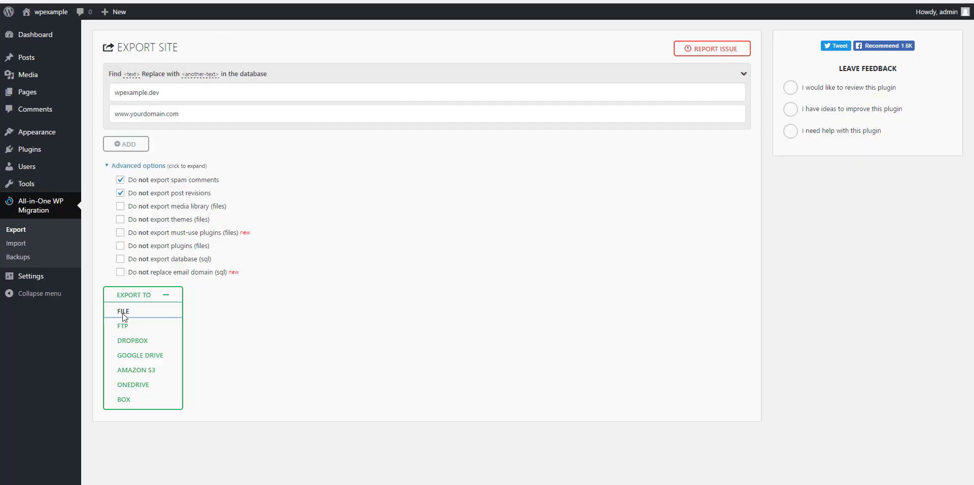
Export the site to FILE, download the 6 MB file, and close the export message.
left_click(123, 313)
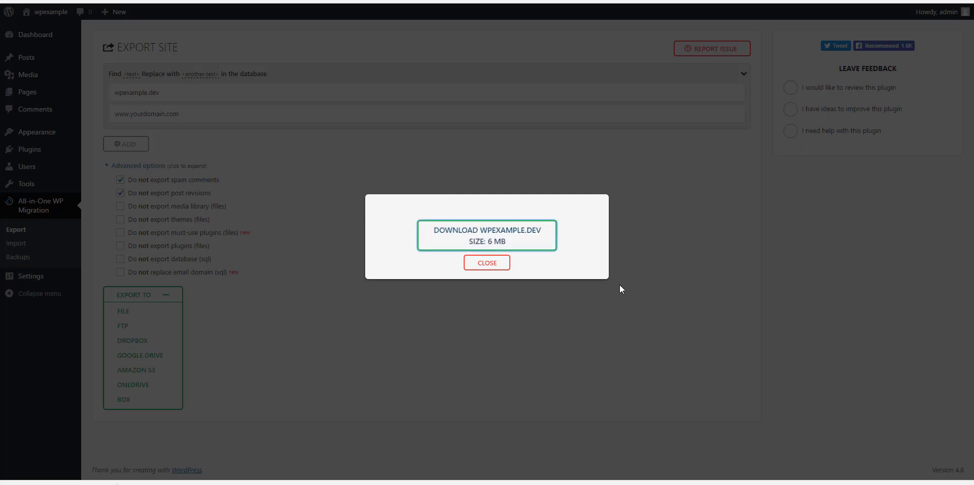
left_click(475, 263)
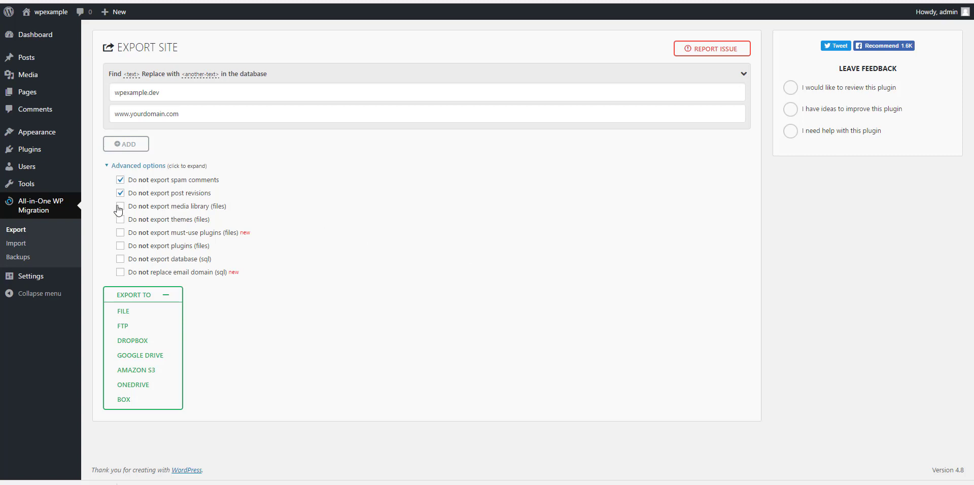
Open the Import page with its IMPORT FROM menu, and exit full screen.
mouse_move(38, 152)
left_click(17, 246)
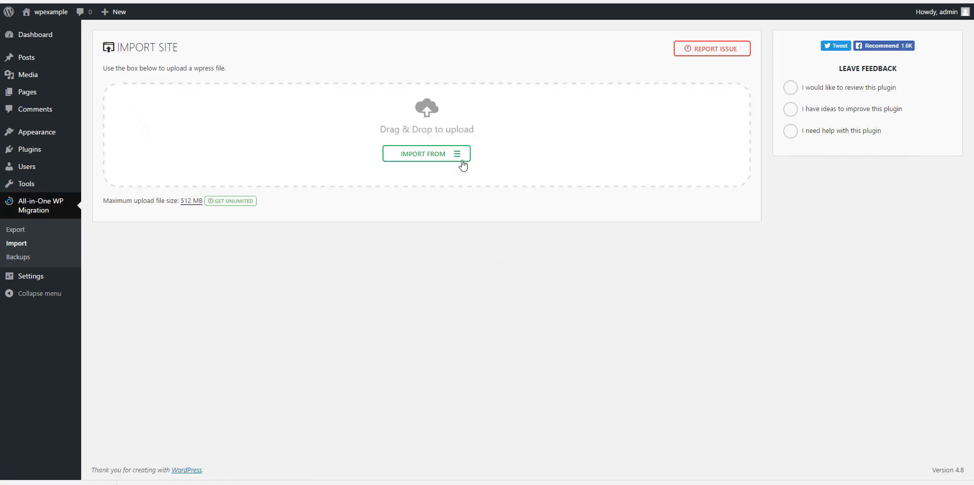
left_click(461, 158)
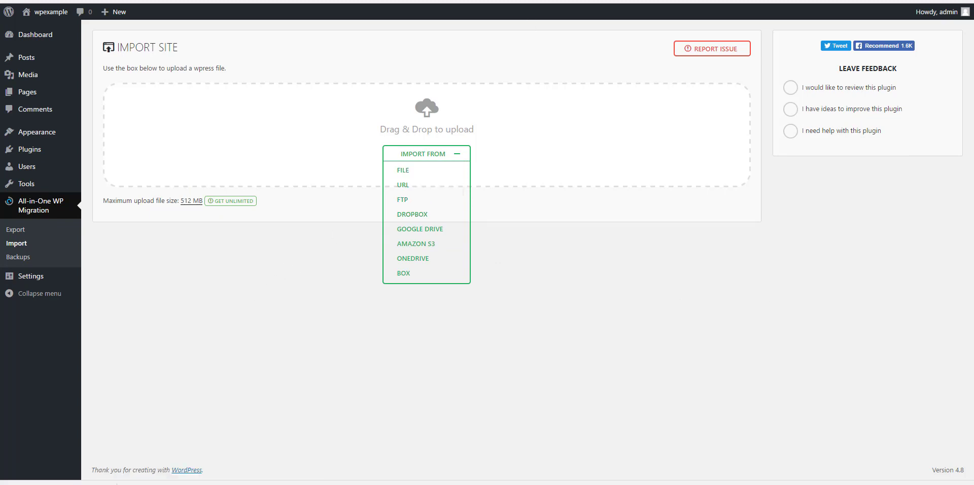
key("F11")
Drop the exported .wpress file from the desktop onto the import upload area.
left_click_drag(51, 129, 455, 145)
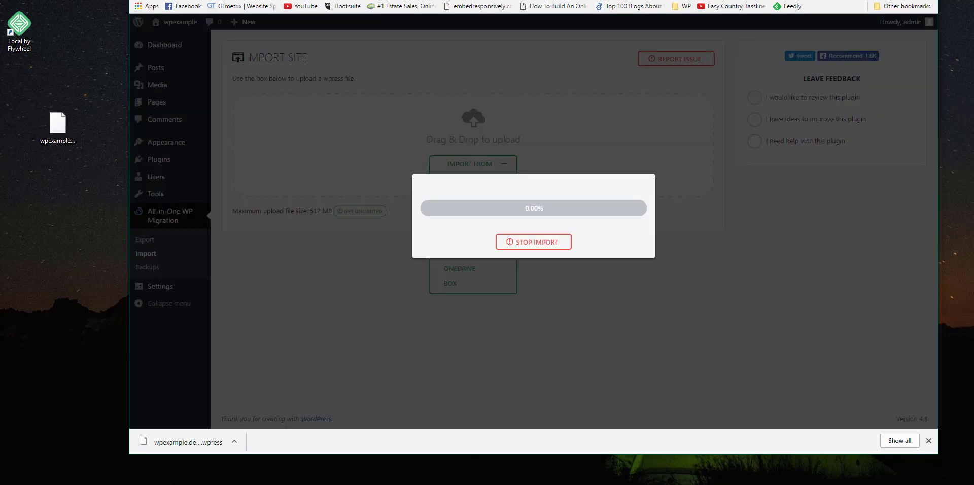
key("F11")
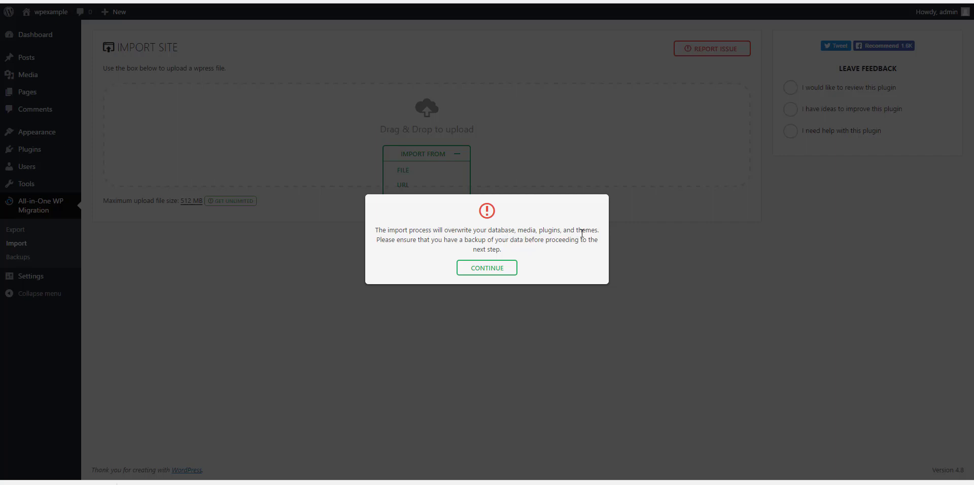
Accept the overwrite warning, then close the import success message once finished.
left_click(482, 269)
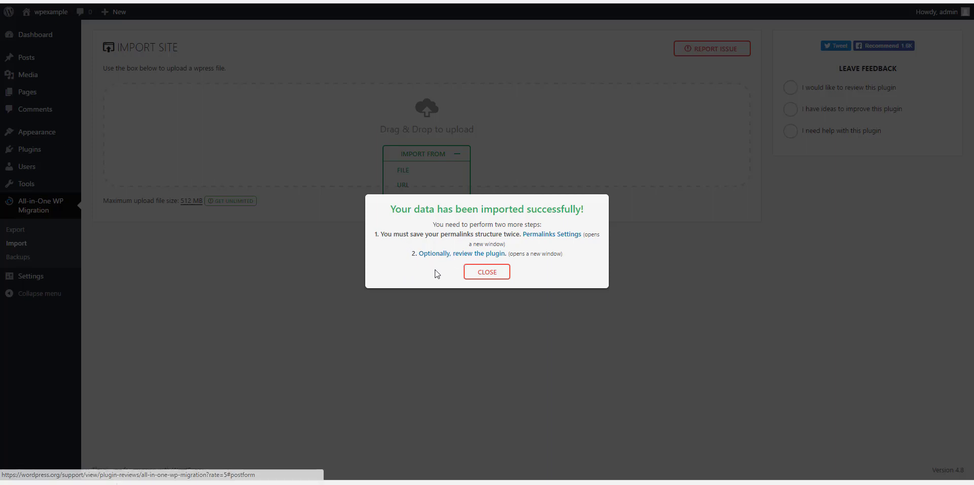
left_click(480, 274)
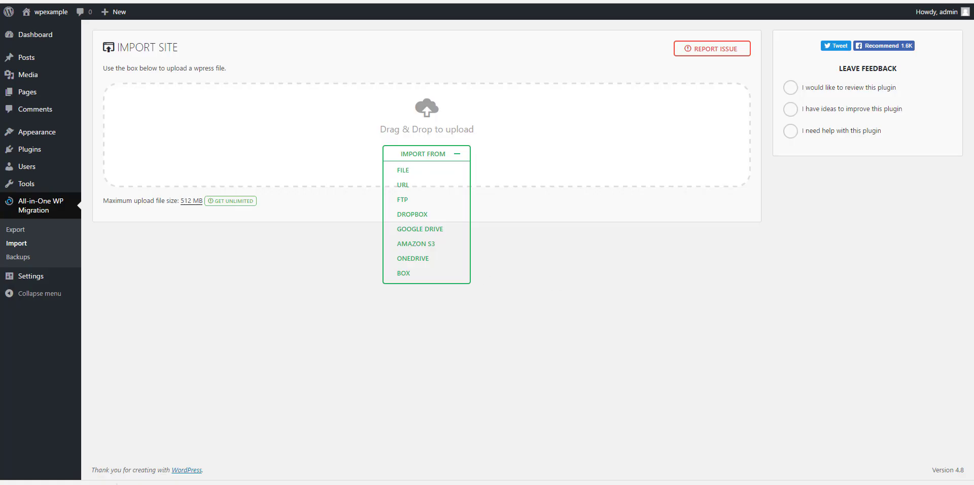